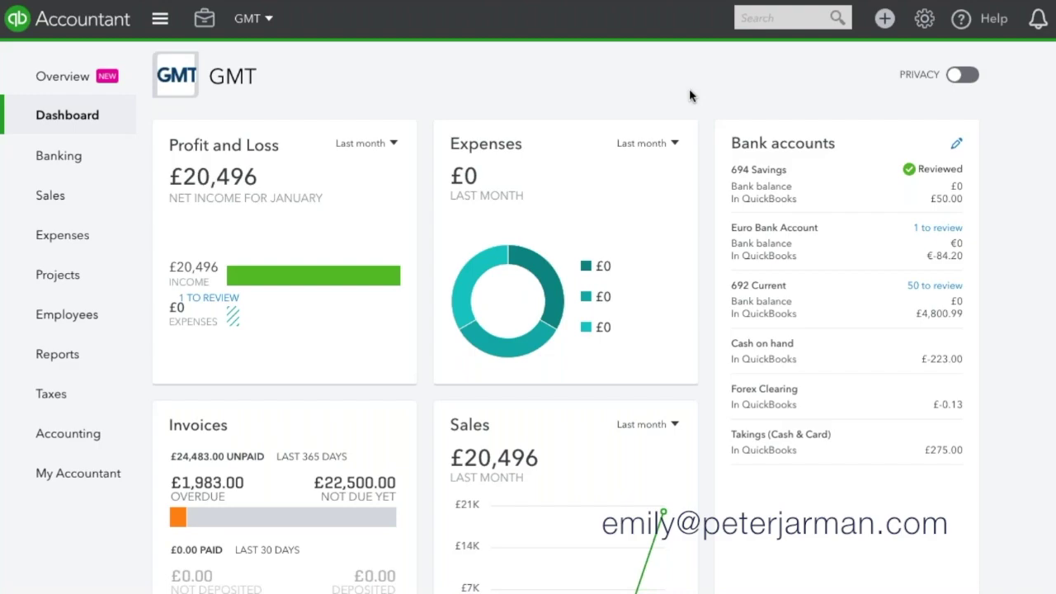
Search the company's transactions for 2800 to open invoice 2800
{"action": "left_click", "coordinate": [778, 23]}
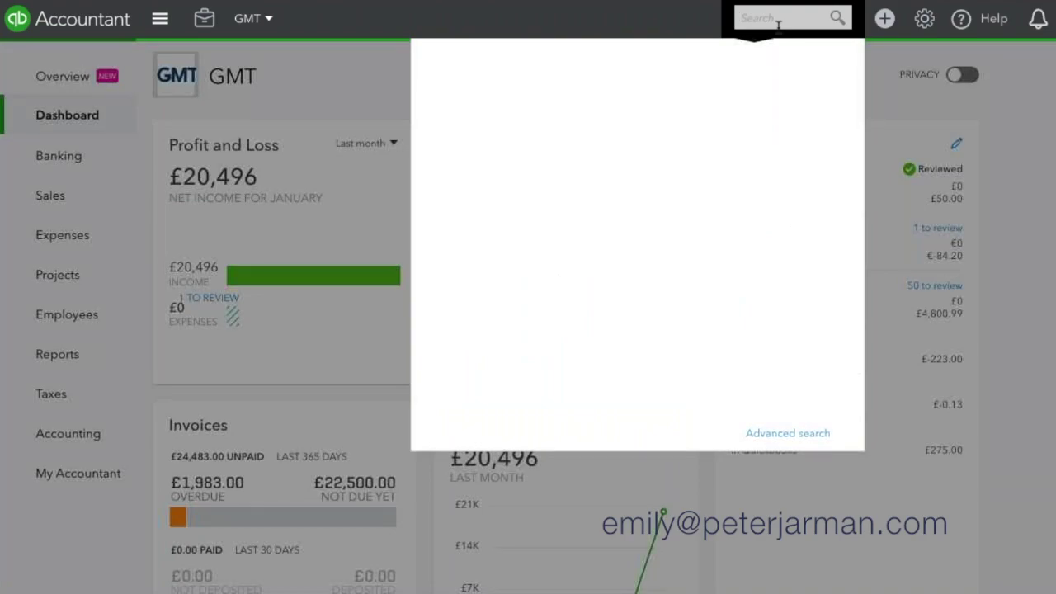
{"action": "type", "text": "2800"}
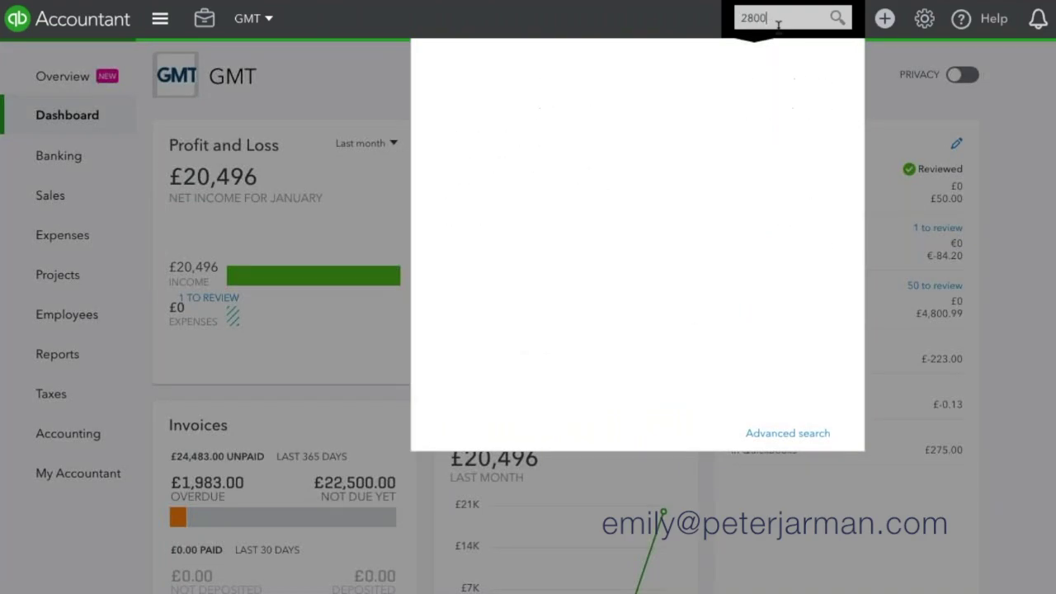
{"action": "key", "text": "Return"}
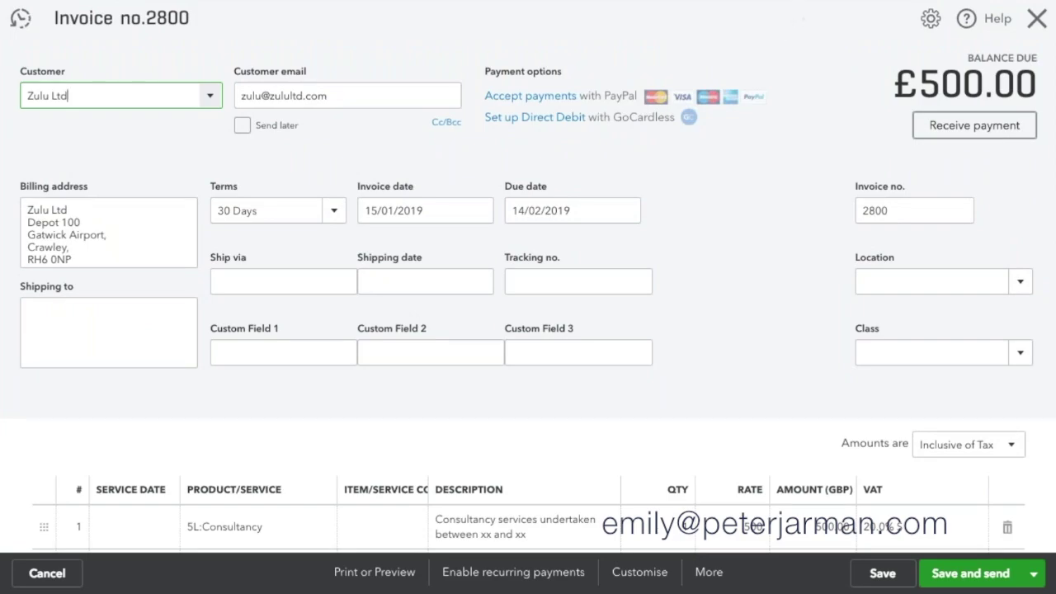
Close the invoice and show the 692 Current transactions awaiting review in Banking
{"action": "left_click", "coordinate": [1038, 19]}
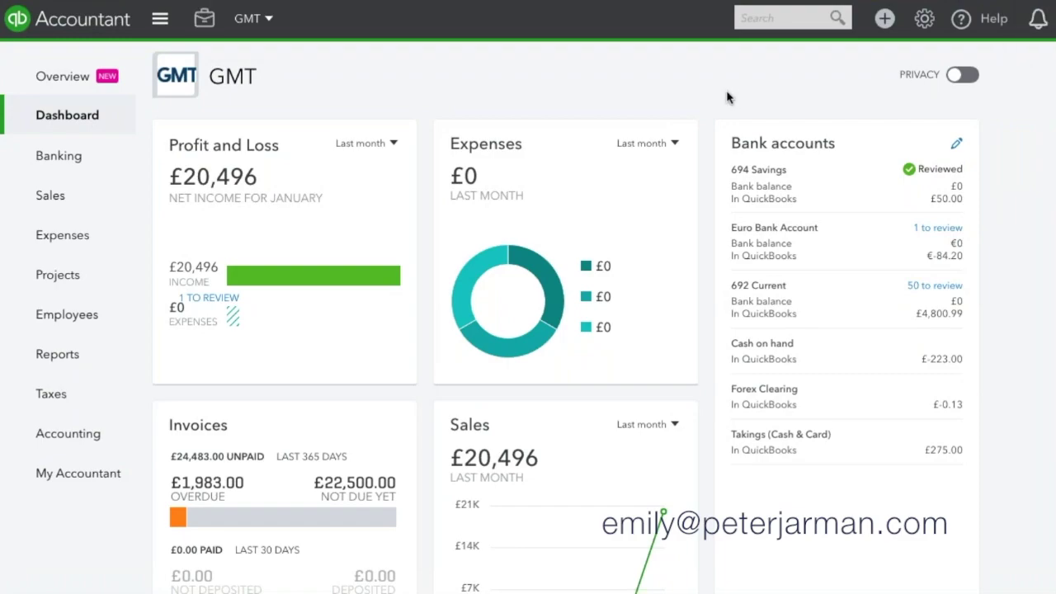
{"action": "left_click", "coordinate": [94, 156]}
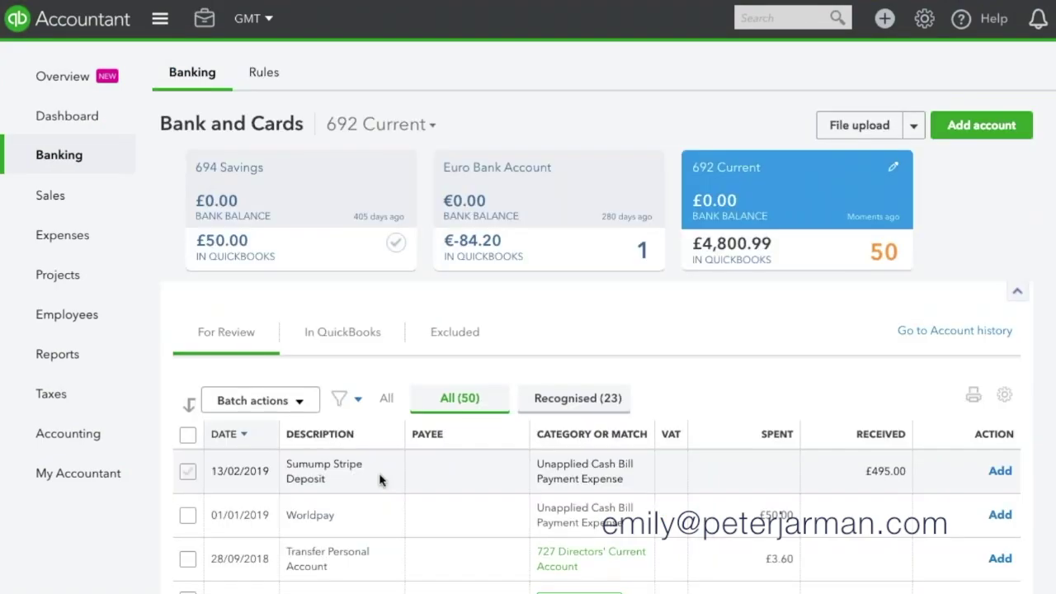
{"action": "scroll", "coordinate": [379, 479], "scroll_direction": "down", "scroll_amount": 1}
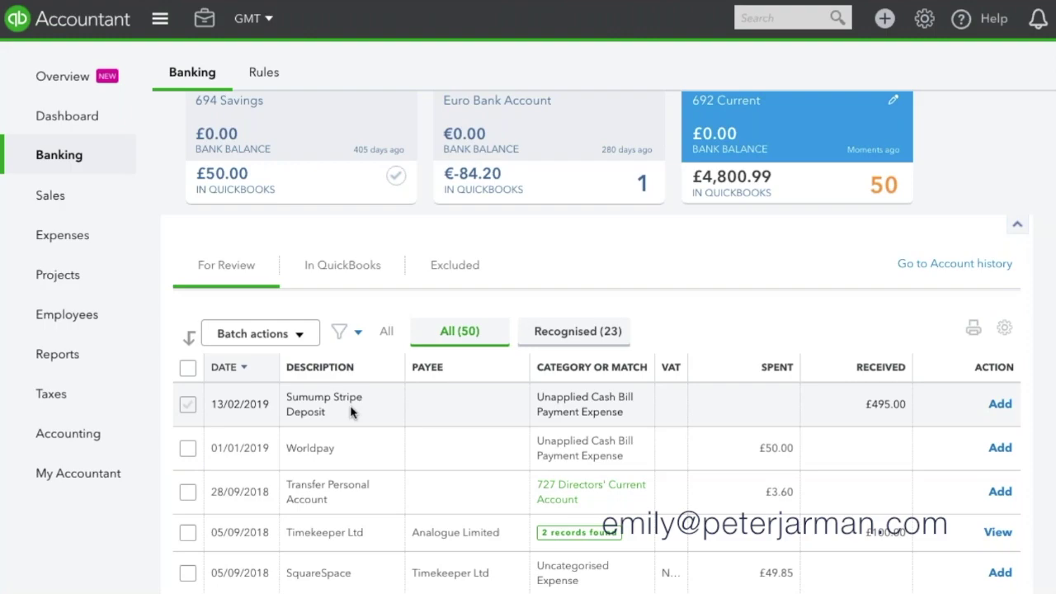
Find a match for the £495.00 Sumump Stripe deposit and select invoice 2800
{"action": "left_click", "coordinate": [350, 412]}
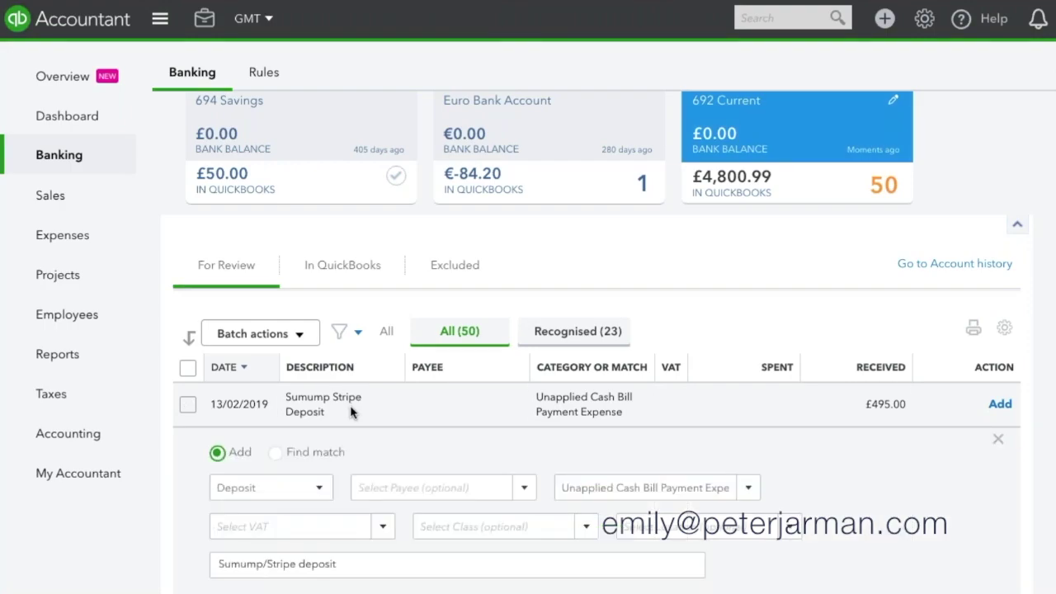
{"action": "left_click", "coordinate": [313, 452]}
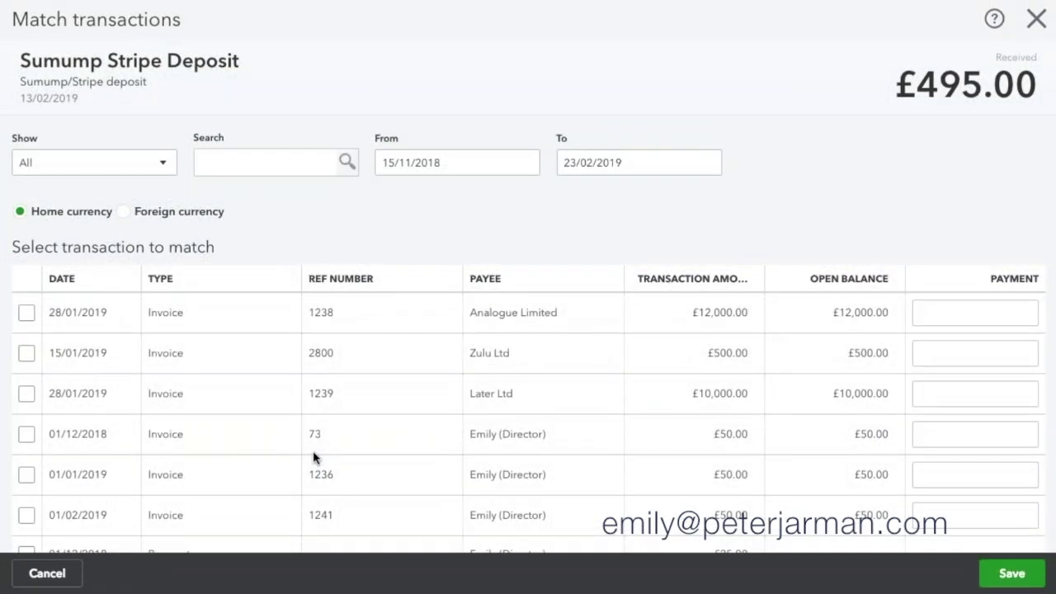
{"action": "left_click", "coordinate": [273, 168]}
{"action": "type", "text": "2800"}
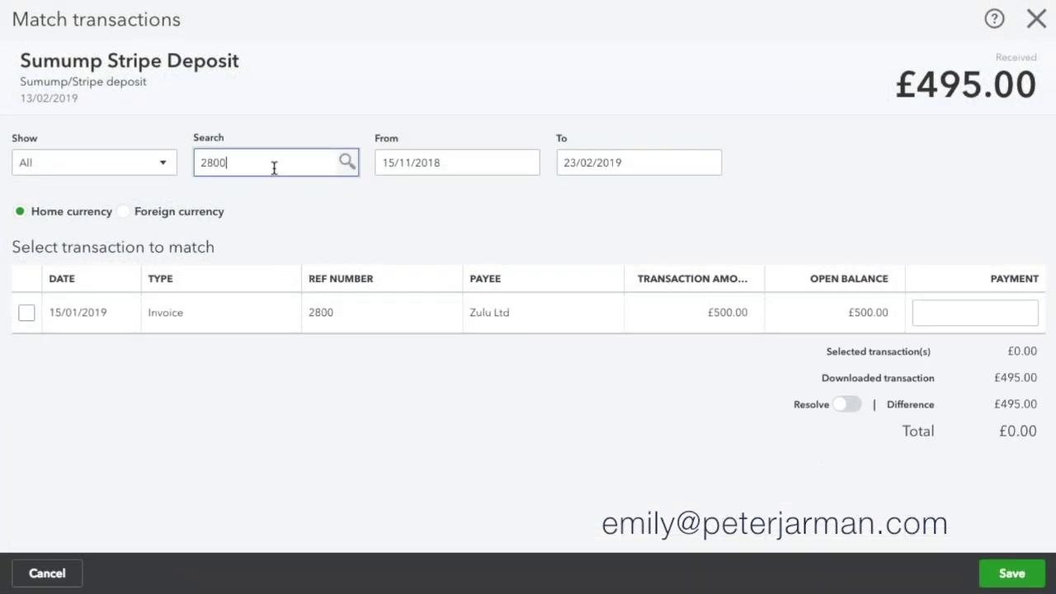
{"action": "left_click", "coordinate": [251, 229]}
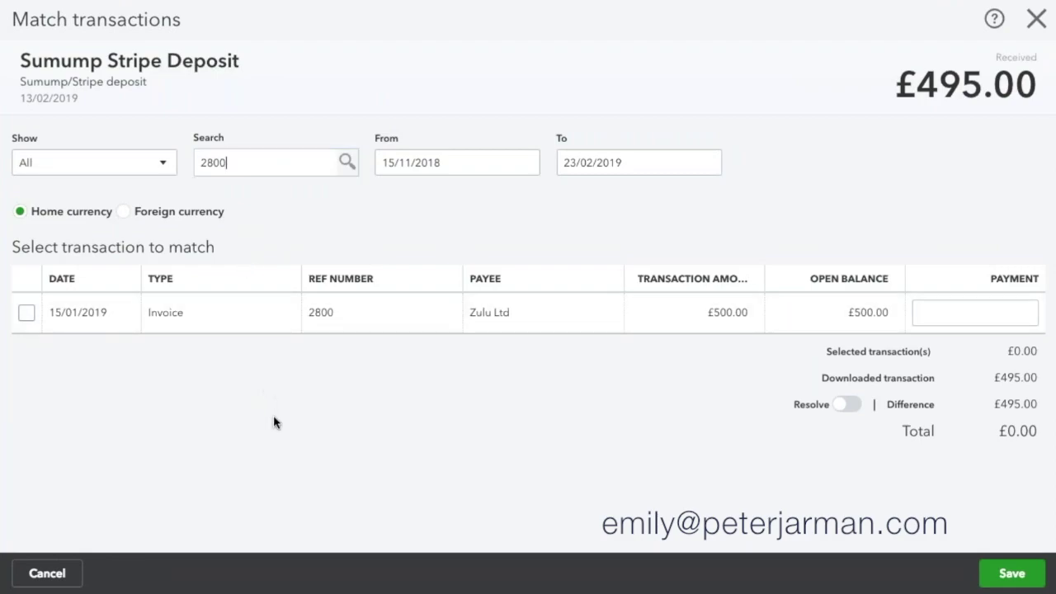
{"action": "left_click", "coordinate": [26, 314]}
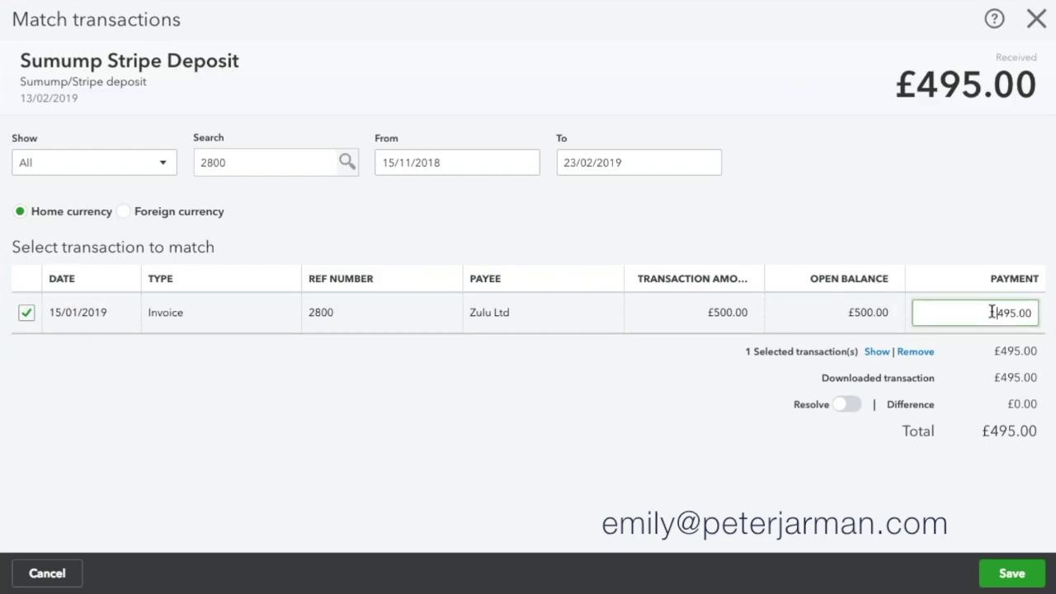
Change the invoice payment to 500.00, leaving a £-5.00 difference
{"action": "left_click_drag", "start_coordinate": [992, 312], "coordinate": [1055, 312]}
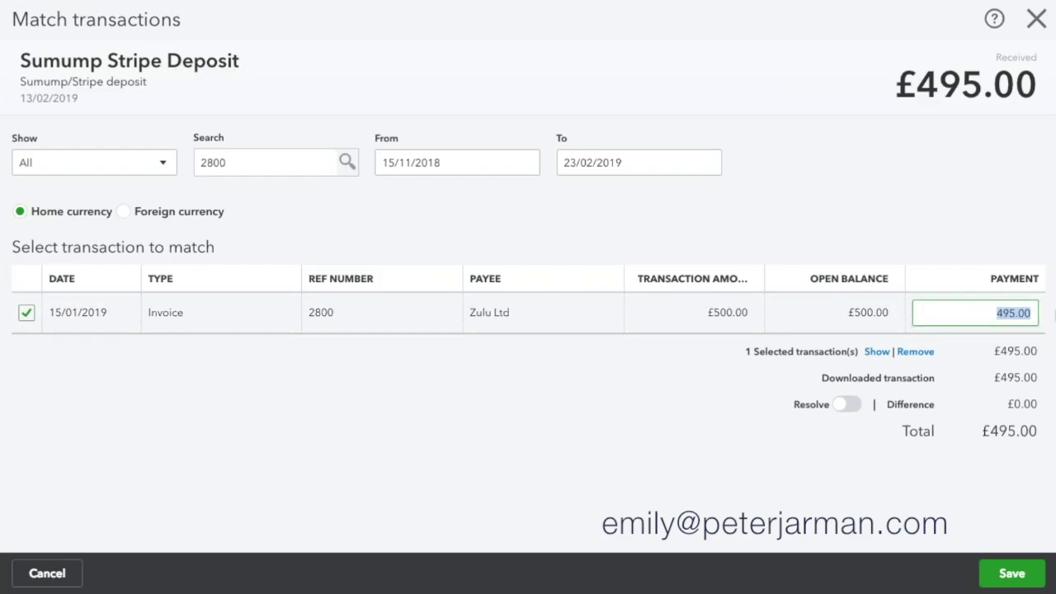
{"action": "type", "text": "500"}
{"action": "left_click", "coordinate": [699, 420]}
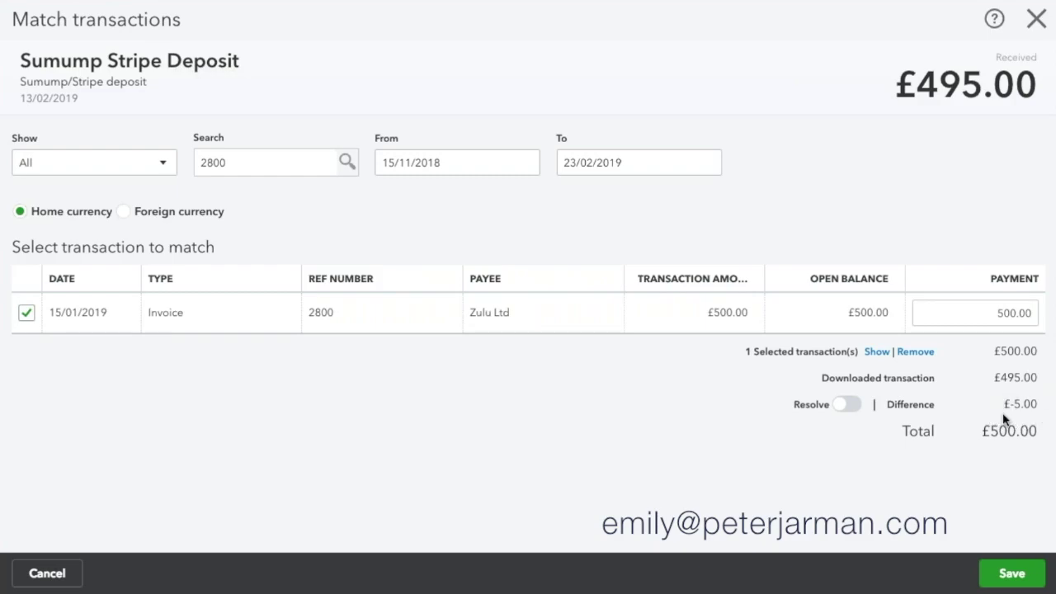
Resolve the £-5.00 difference with payee Sum Up and a new category 'Sum Up Fees'
{"action": "left_click", "coordinate": [843, 405]}
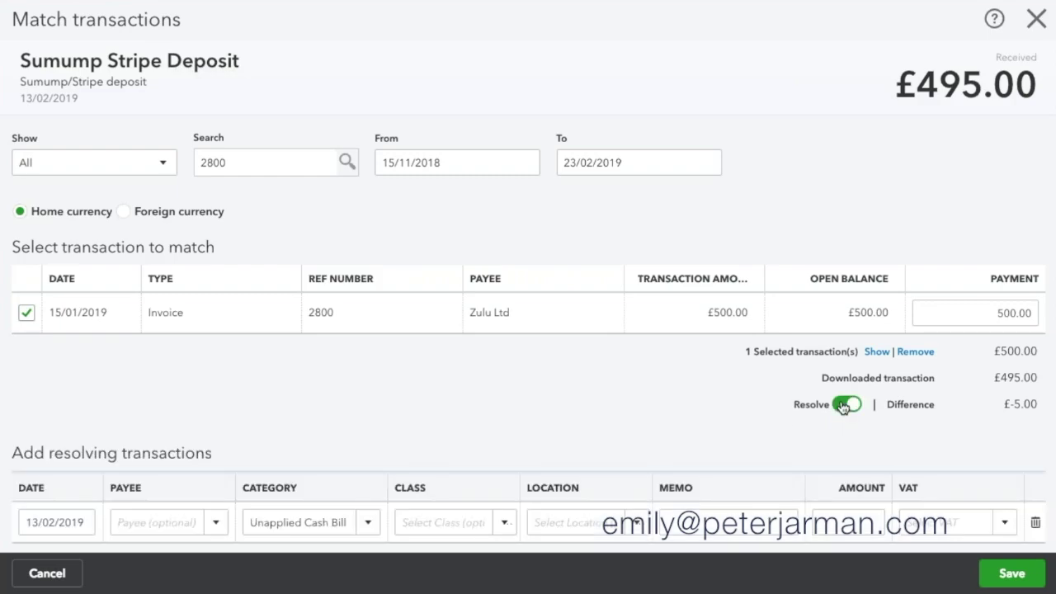
{"action": "scroll", "coordinate": [608, 405], "scroll_direction": "down", "scroll_amount": 3}
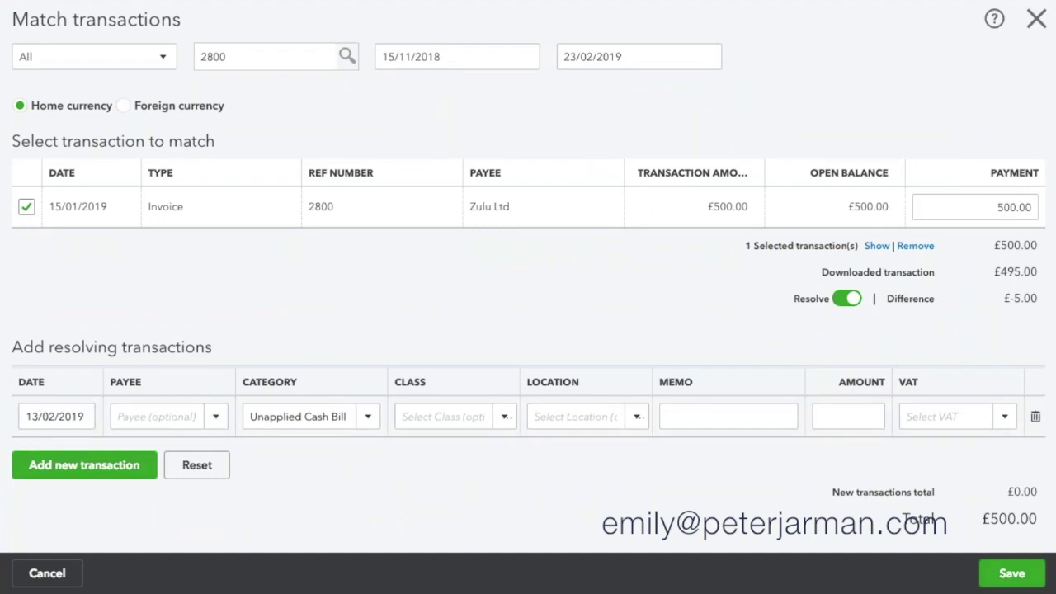
{"action": "left_click", "coordinate": [124, 411]}
{"action": "type", "text": "Sum Up"}
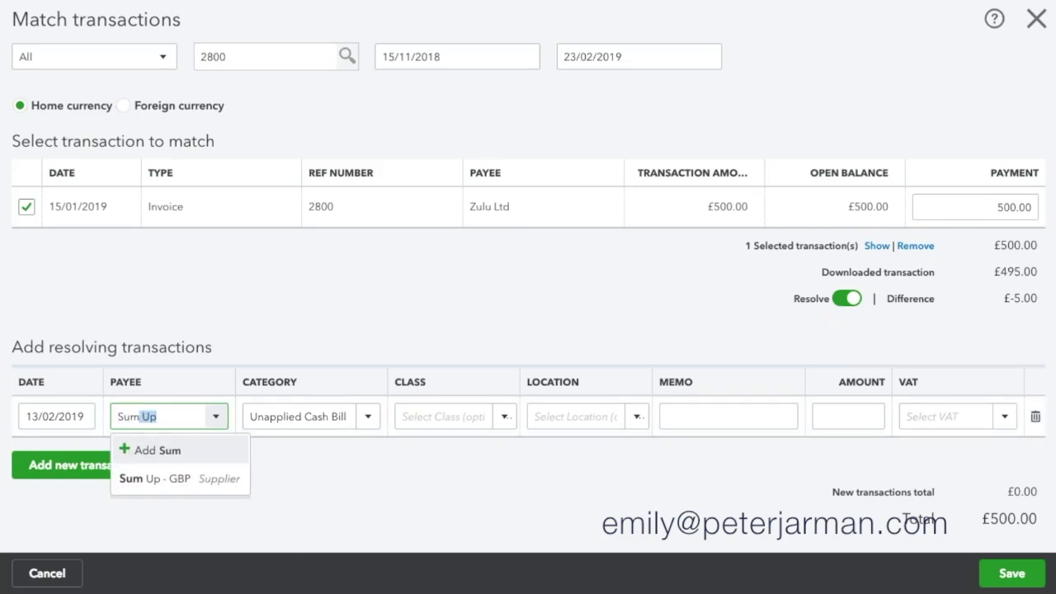
{"action": "left_click", "coordinate": [141, 489]}
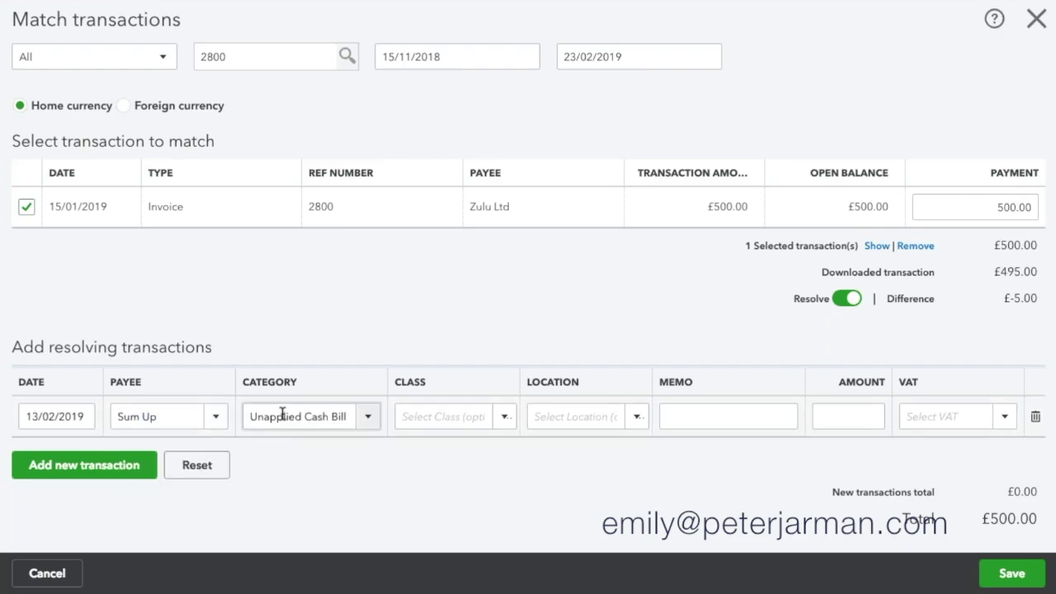
{"action": "left_click", "coordinate": [282, 415]}
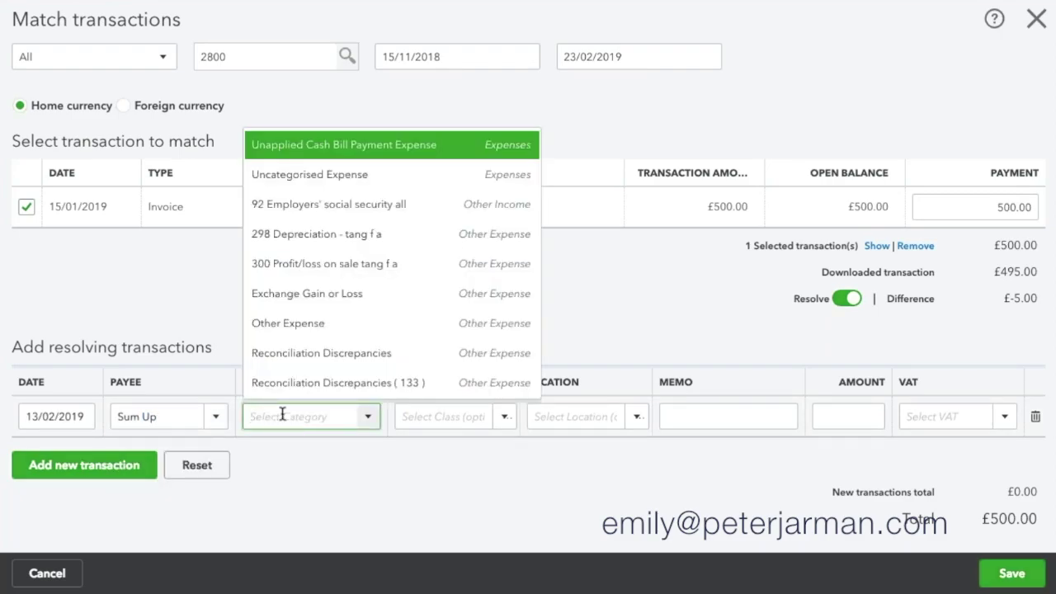
{"action": "type", "text": "Sum Up Fees"}
Create the Sum Up Fees account as Expenses, Bank charges detail type, Exempt default VAT
{"action": "left_click", "coordinate": [310, 452]}
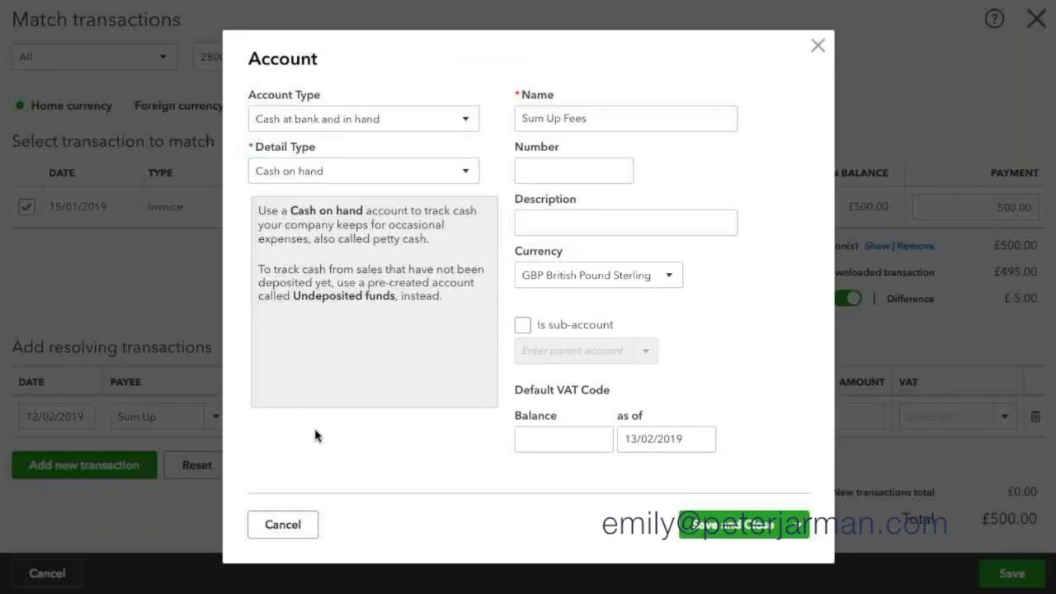
{"action": "left_click", "coordinate": [346, 129]}
{"action": "scroll", "coordinate": [333, 394], "scroll_direction": "down", "scroll_amount": 2}
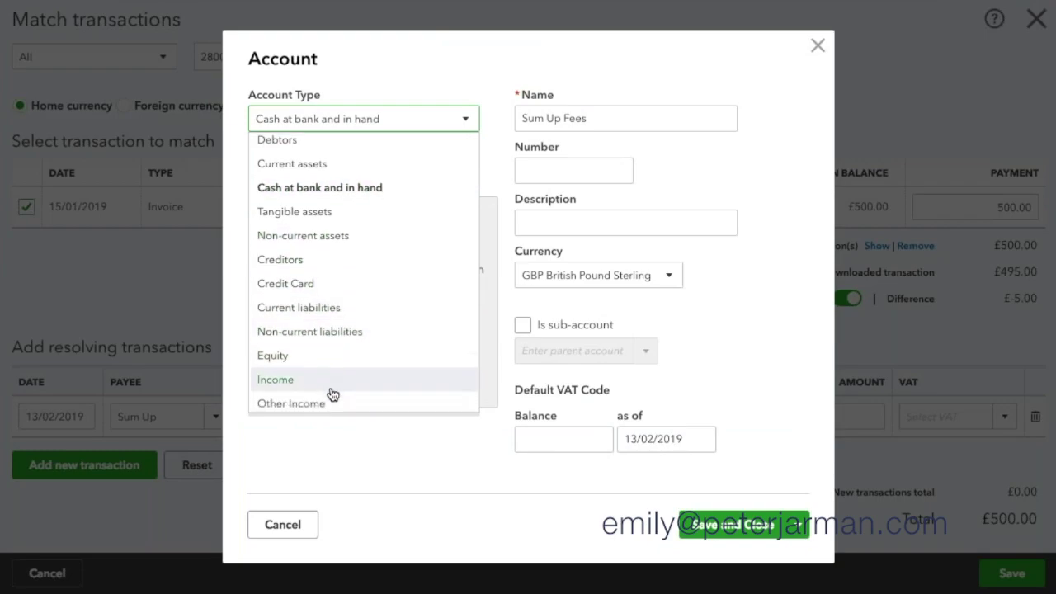
{"action": "left_click", "coordinate": [330, 396]}
{"action": "left_click", "coordinate": [334, 173]}
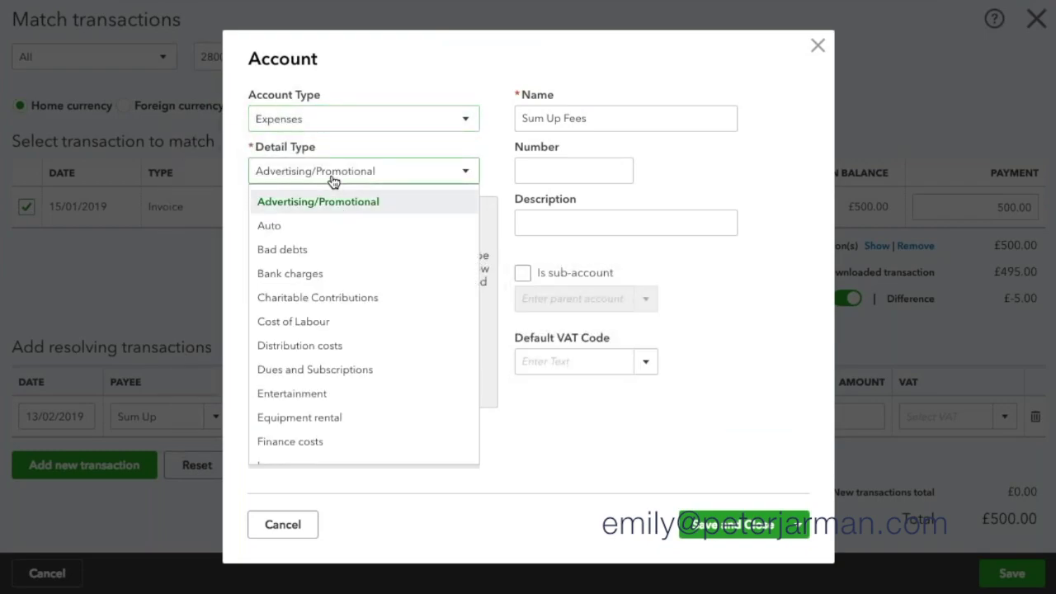
{"action": "left_click", "coordinate": [335, 279]}
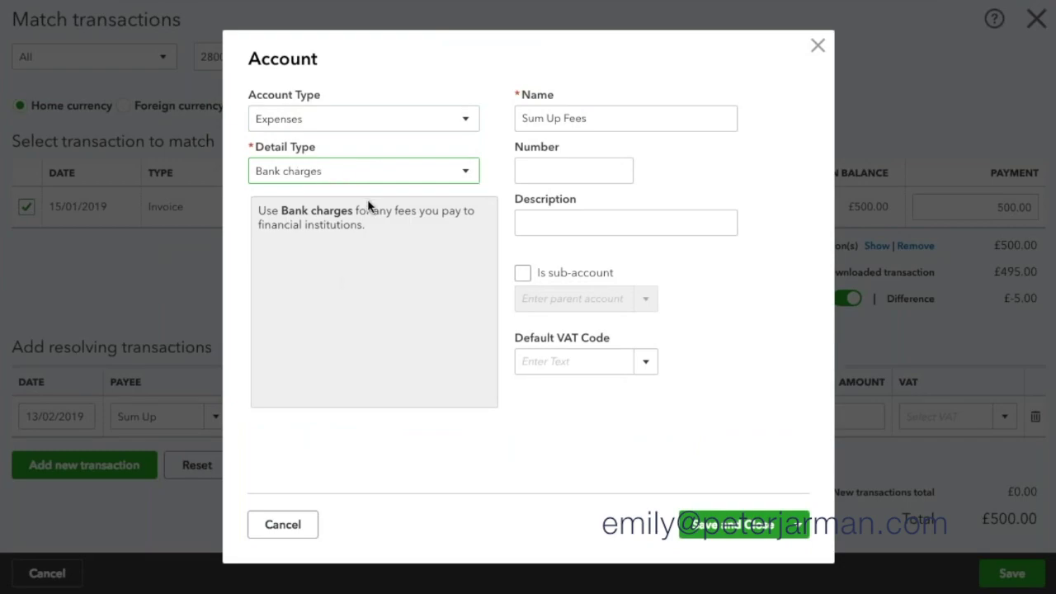
{"action": "left_click", "coordinate": [568, 368]}
{"action": "type", "text": "exempt"}
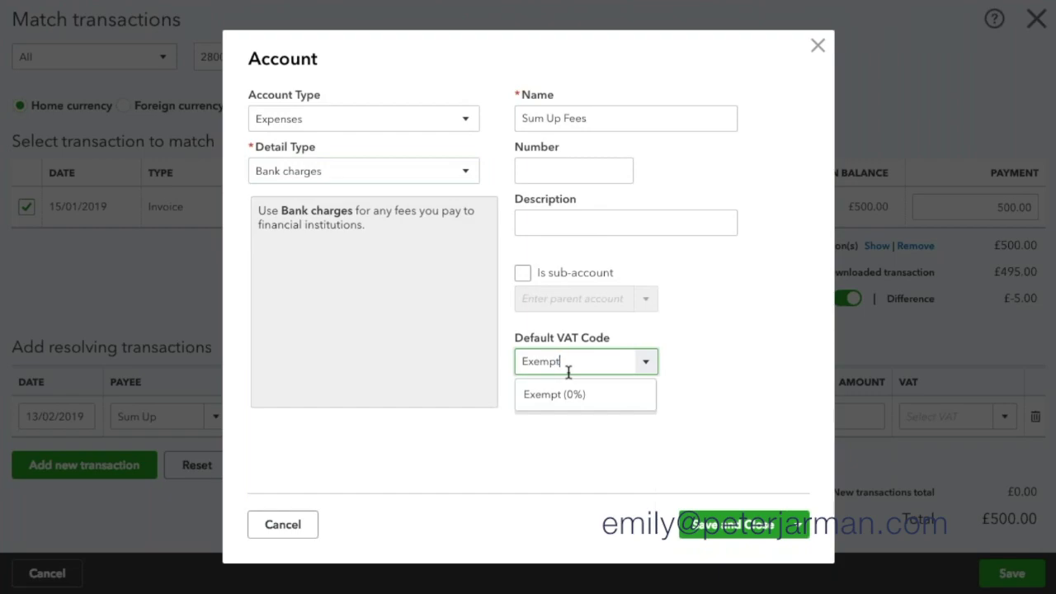
{"action": "left_click", "coordinate": [620, 403]}
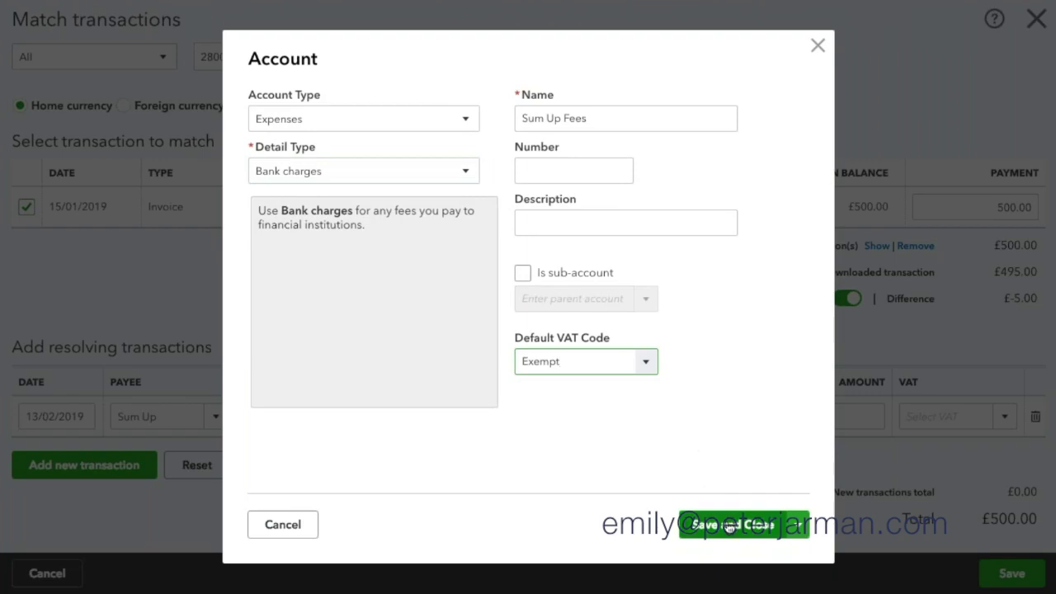
{"action": "left_click", "coordinate": [730, 526]}
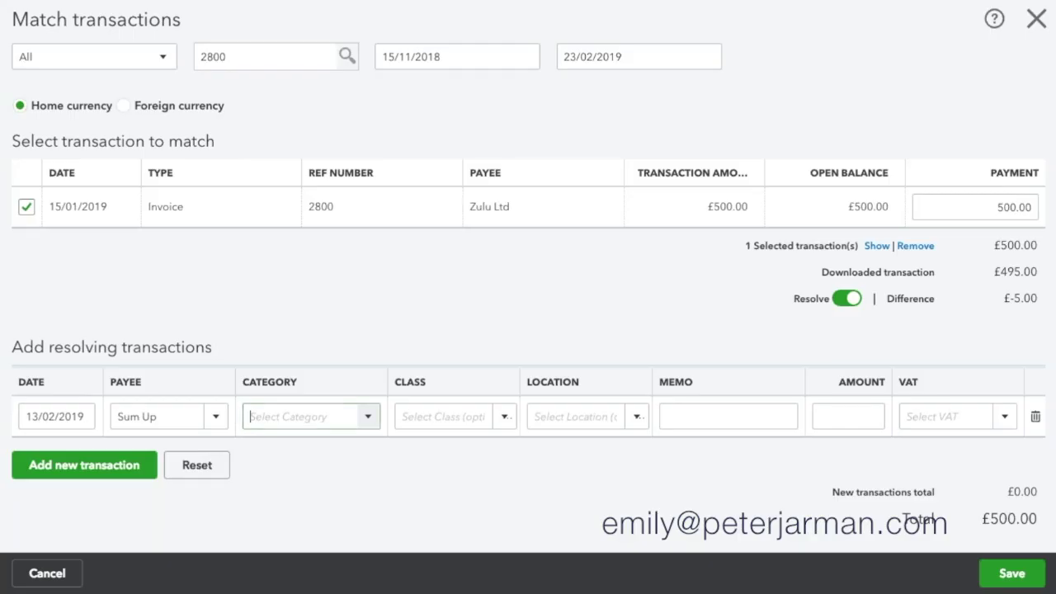
Give the Sum Up line memo 'Invoice 2800', amount -5 and Exempt (0% Purchases) VAT
{"action": "left_click", "coordinate": [730, 415]}
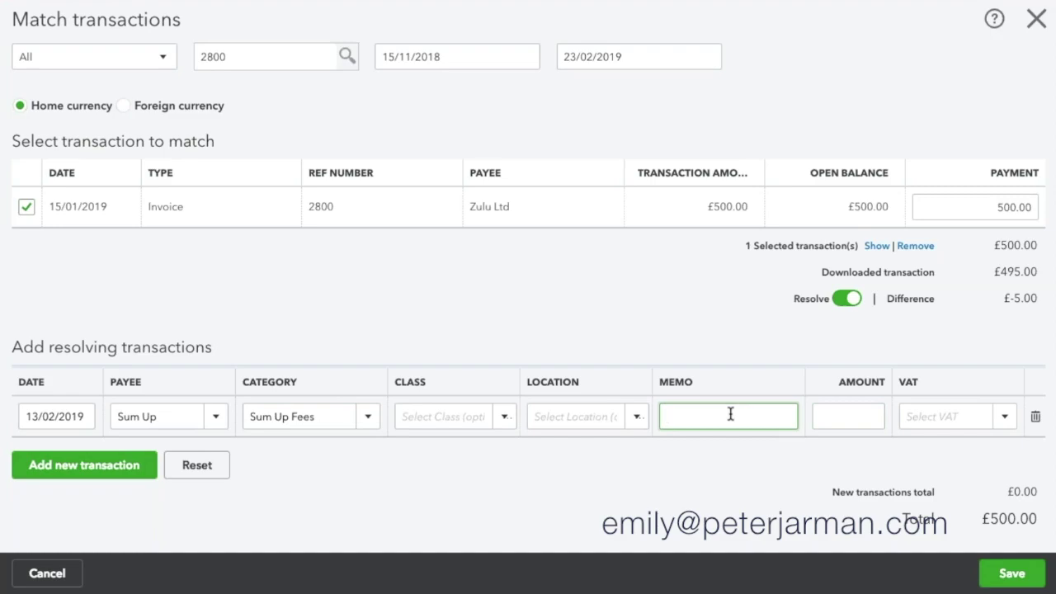
{"action": "type", "text": "Invoice 2800"}
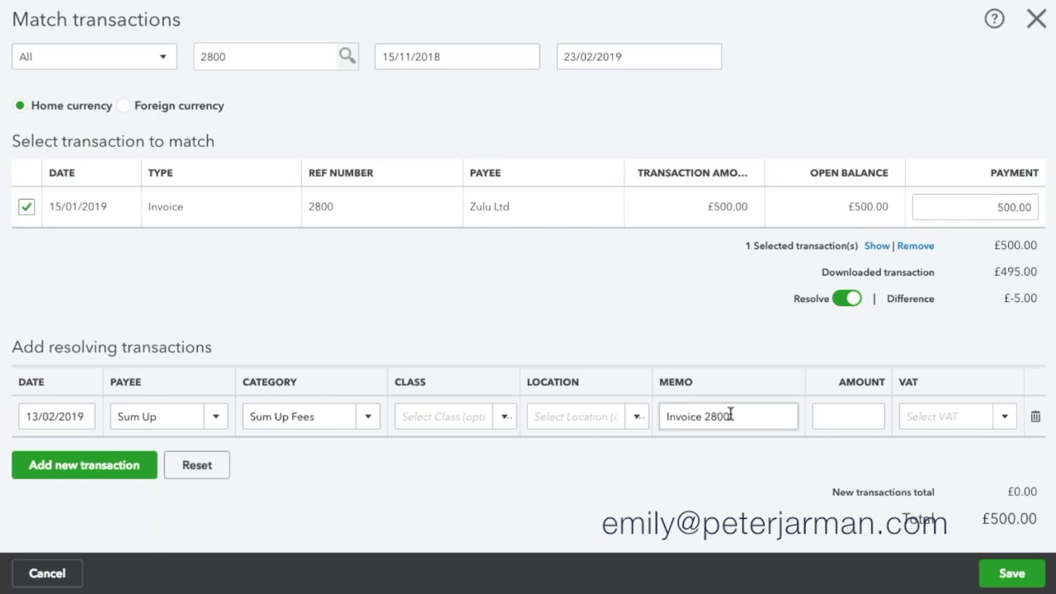
{"action": "left_click", "coordinate": [855, 417]}
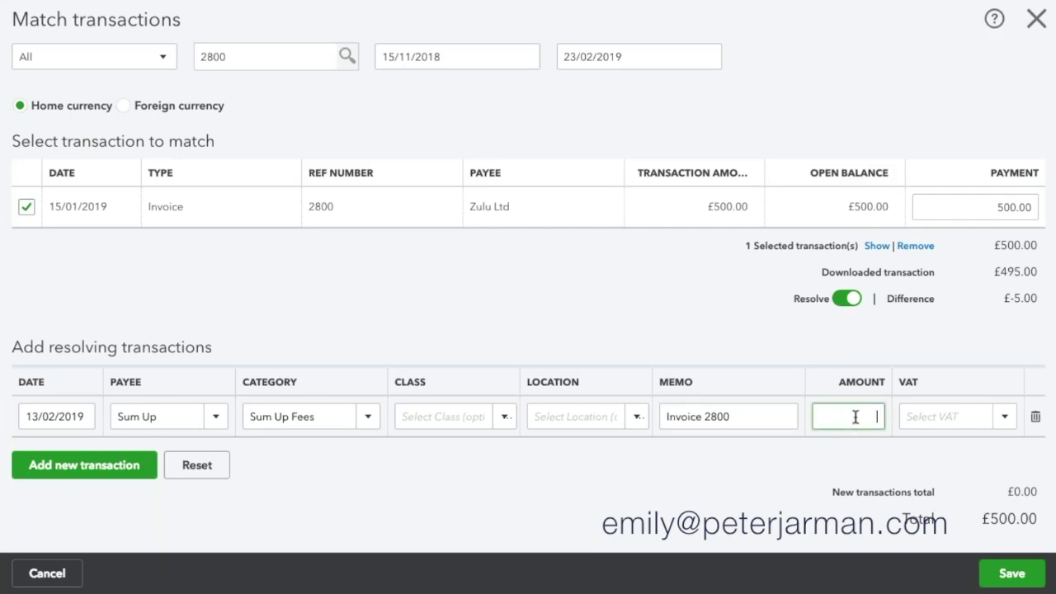
{"action": "type", "text": "-5"}
{"action": "left_click", "coordinate": [950, 424]}
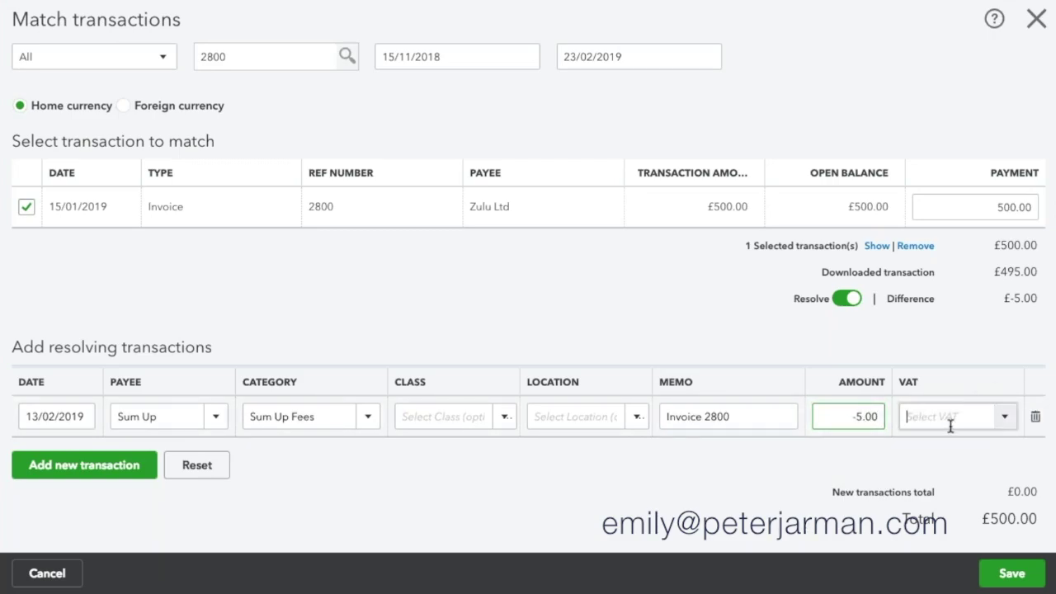
{"action": "type", "text": "Exemt"}
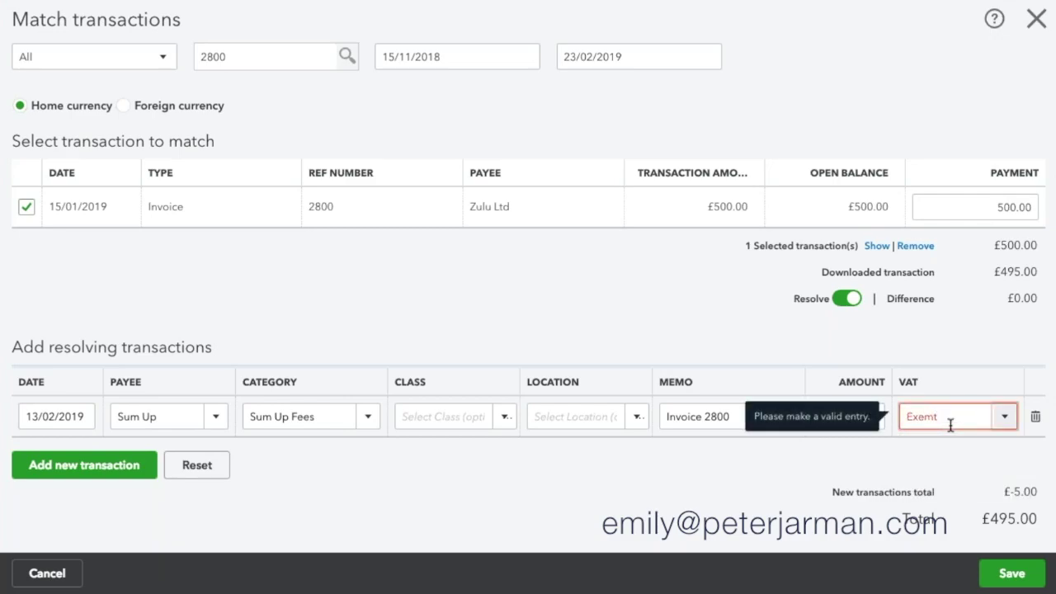
{"action": "key", "text": "BackSpace"}
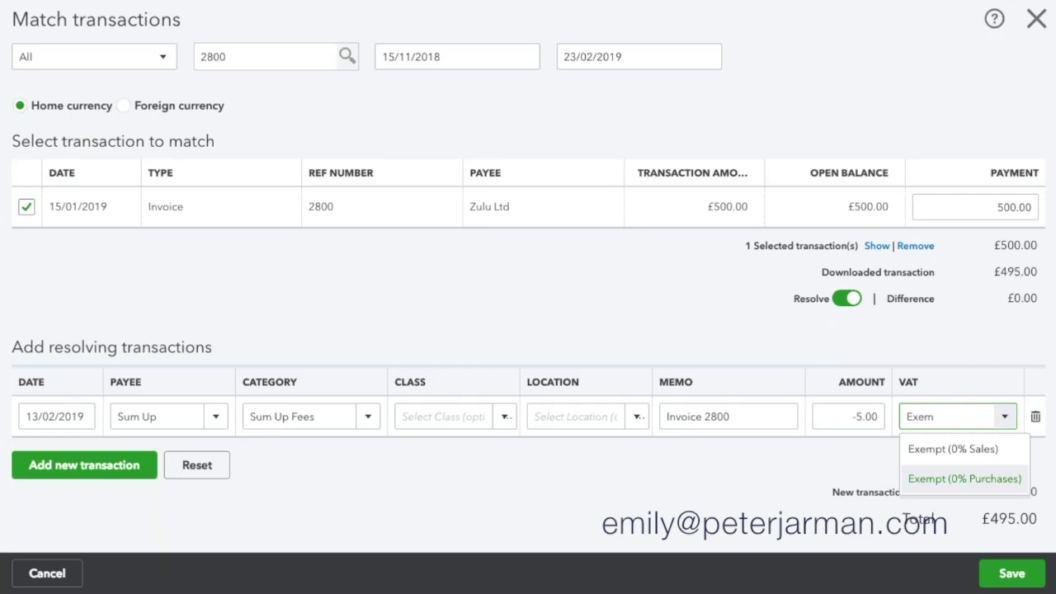
{"action": "key", "text": "Return"}
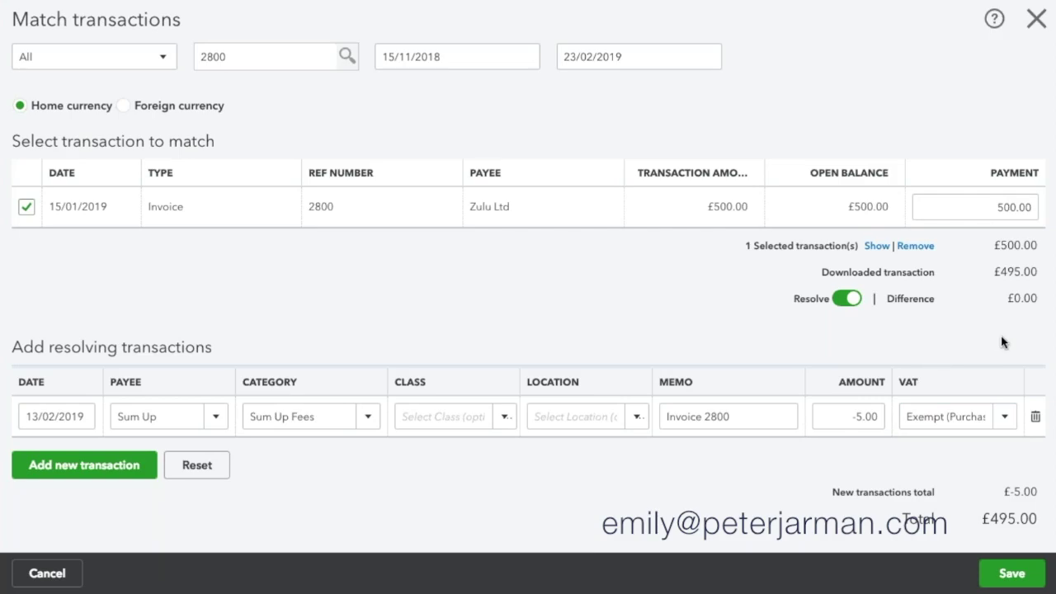
Save the match, then open invoice 2800 to confirm it shows PAID and close it
{"action": "left_click", "coordinate": [1006, 575]}
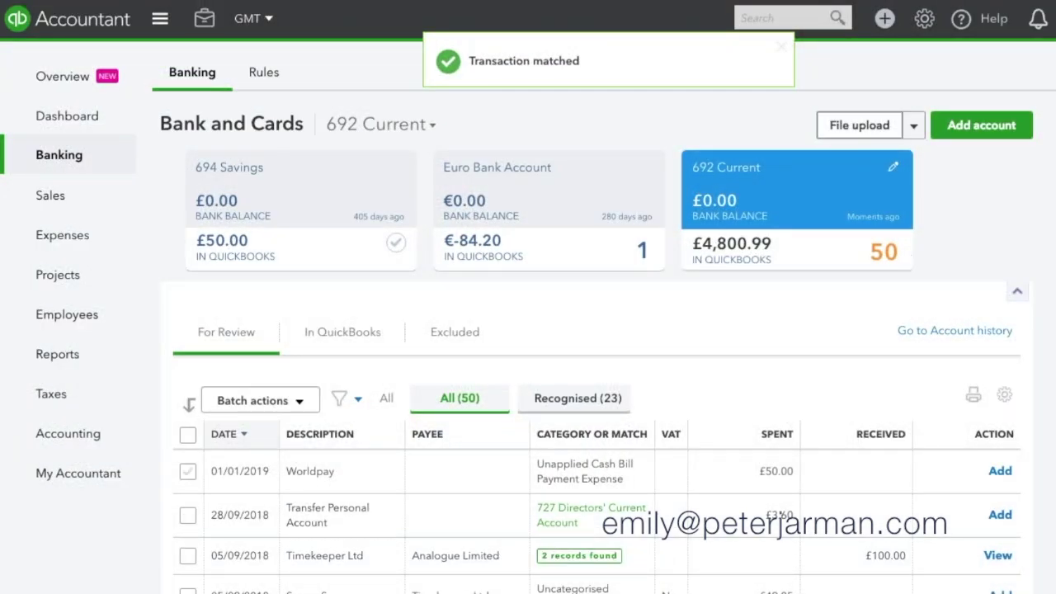
{"action": "left_click", "coordinate": [784, 20]}
{"action": "type", "text": "2800"}
{"action": "key", "text": "Return"}
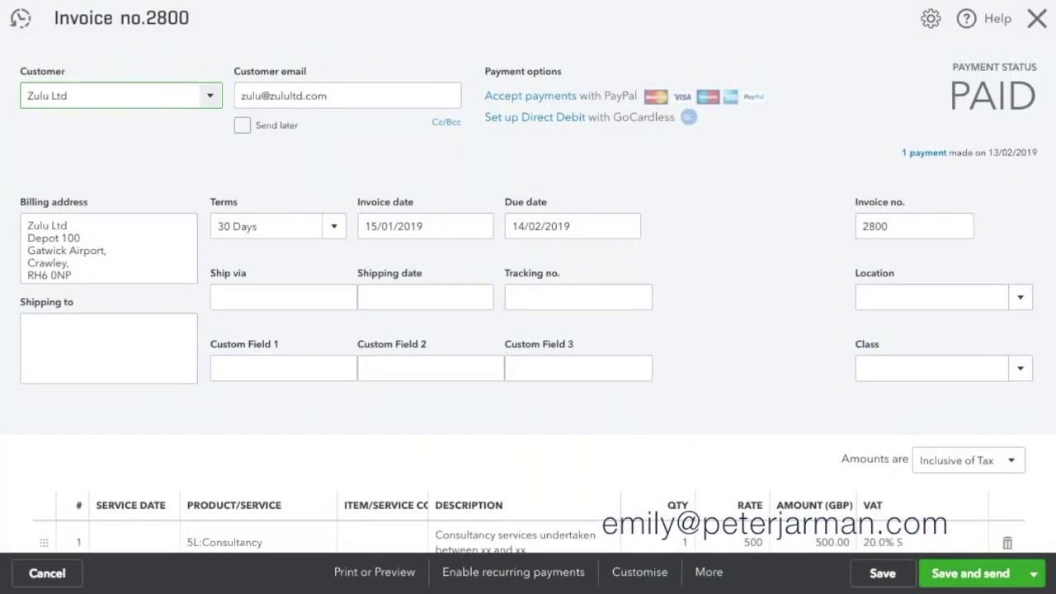
{"action": "left_click", "coordinate": [1037, 18]}
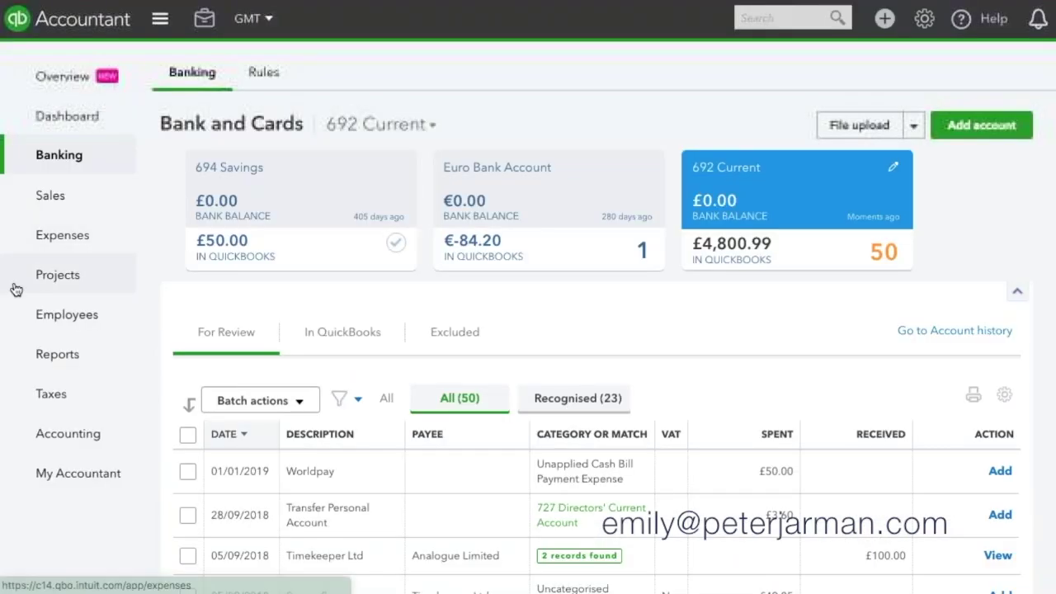
Filter the Chart of Accounts by 'sum up' and run the Sum Up Fees account report
{"action": "mouse_move", "coordinate": [81, 442]}
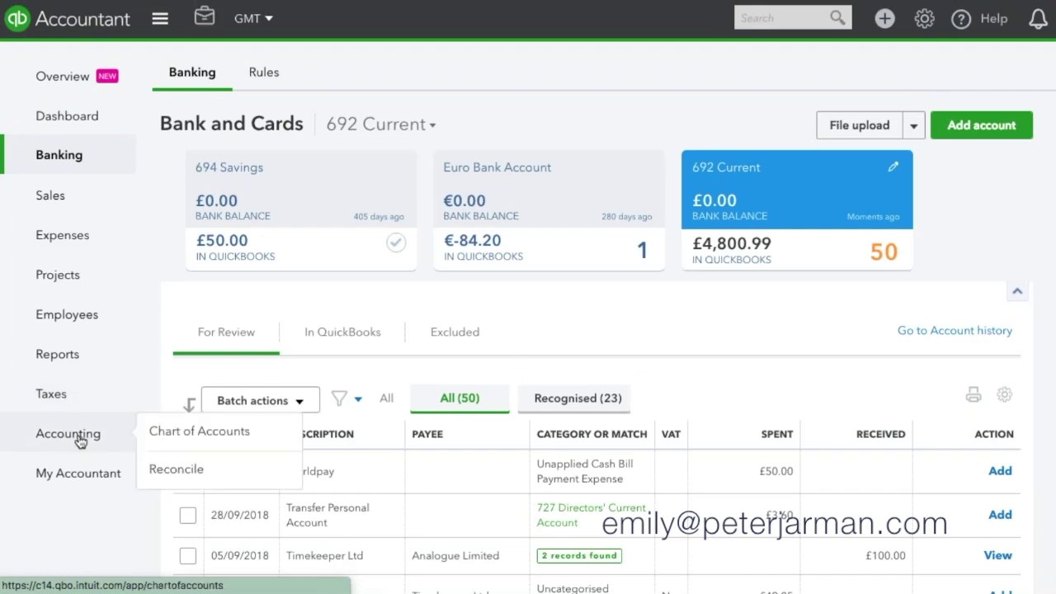
{"action": "left_click", "coordinate": [181, 432]}
{"action": "left_click", "coordinate": [343, 186]}
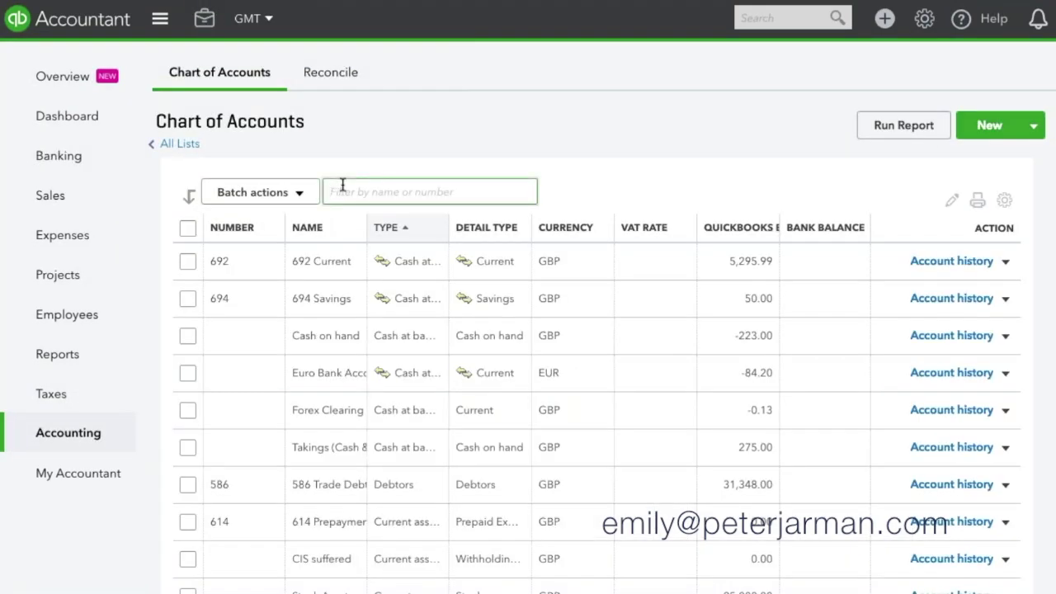
{"action": "type", "text": "sum up"}
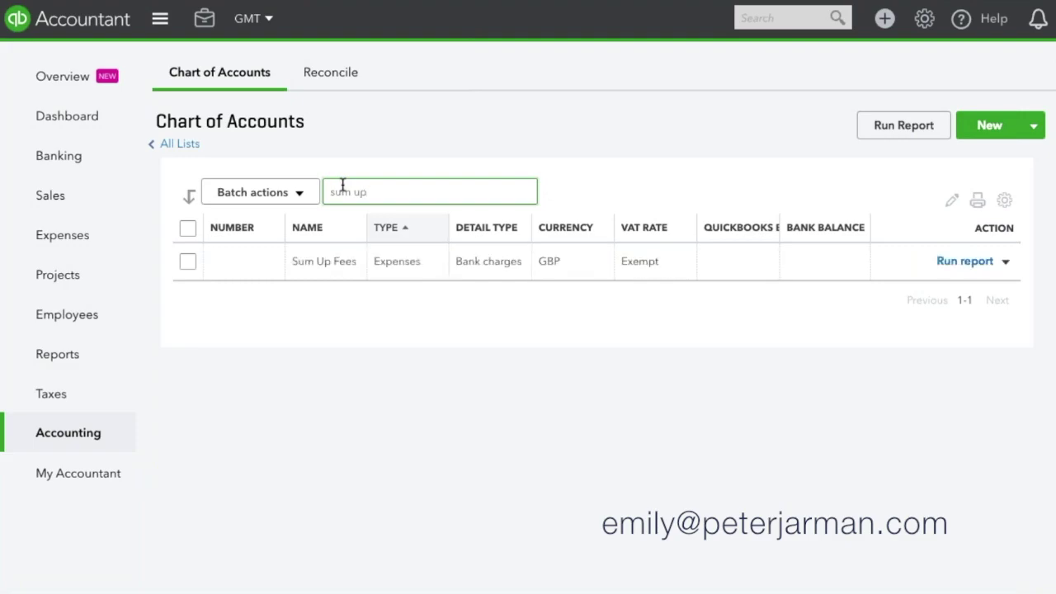
{"action": "left_click", "coordinate": [947, 270]}
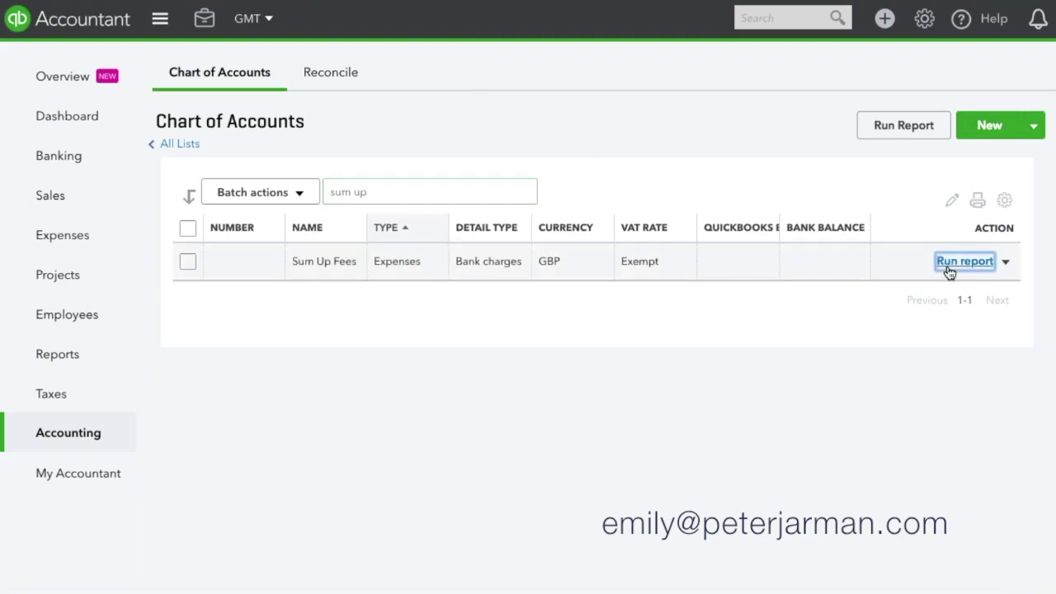